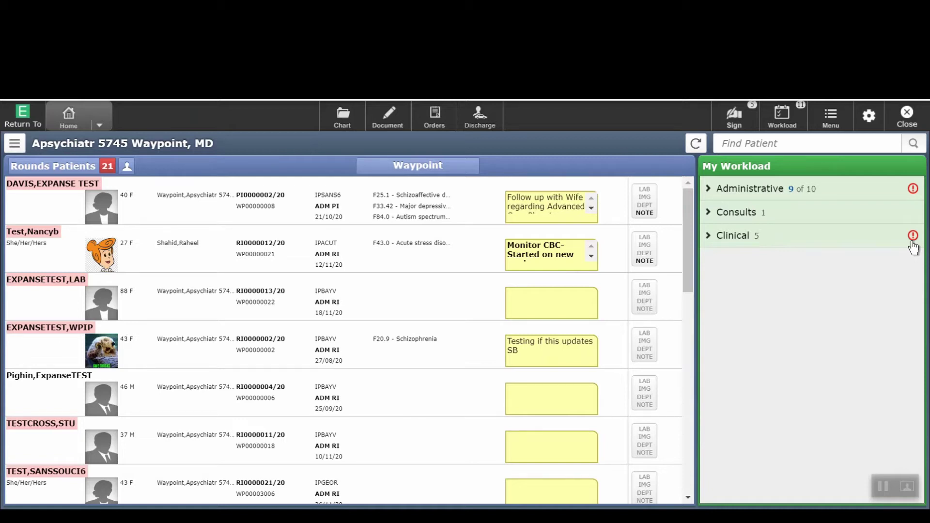
- Open the patient's chart and collapse Summary widgets like COVID-19 Patient Status and Orders Snapshot
click(344, 124)
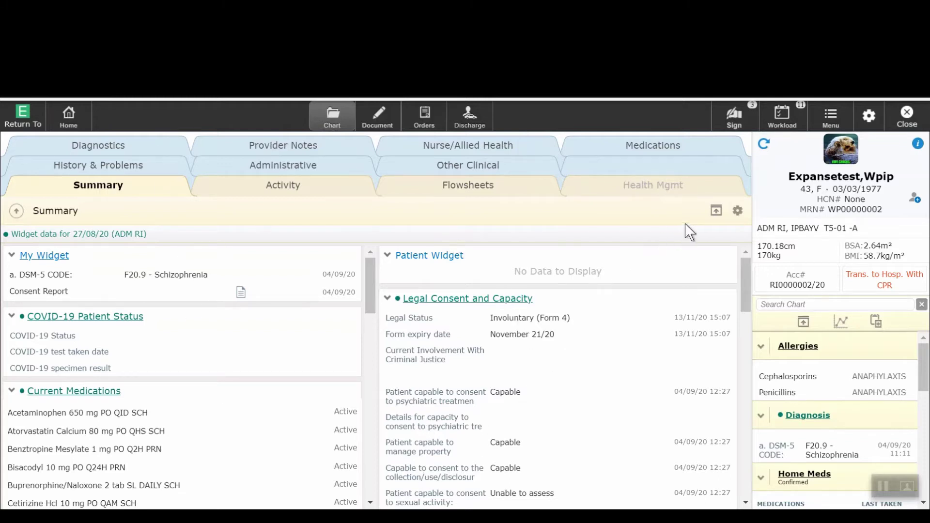
click(716, 216)
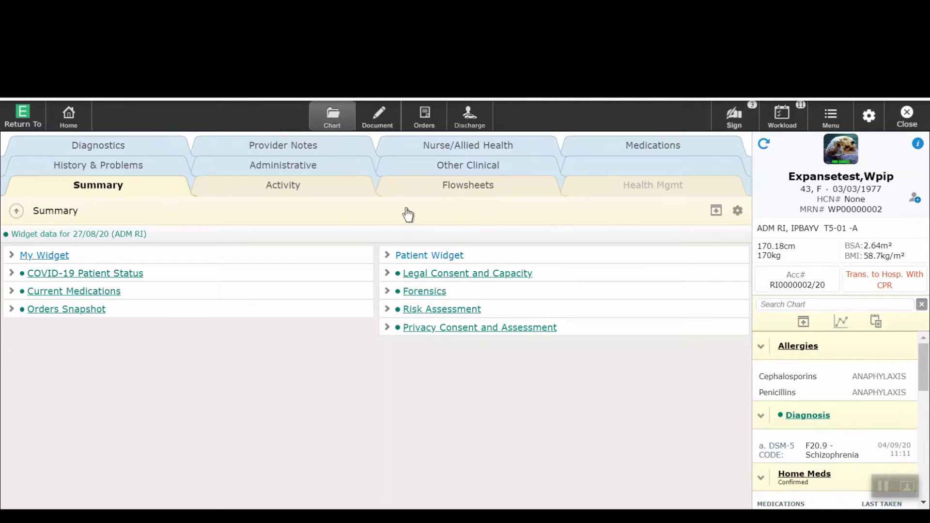
- View the Activity list and reapply its filter unchanged: all activity, all time, all subcategories
click(299, 191)
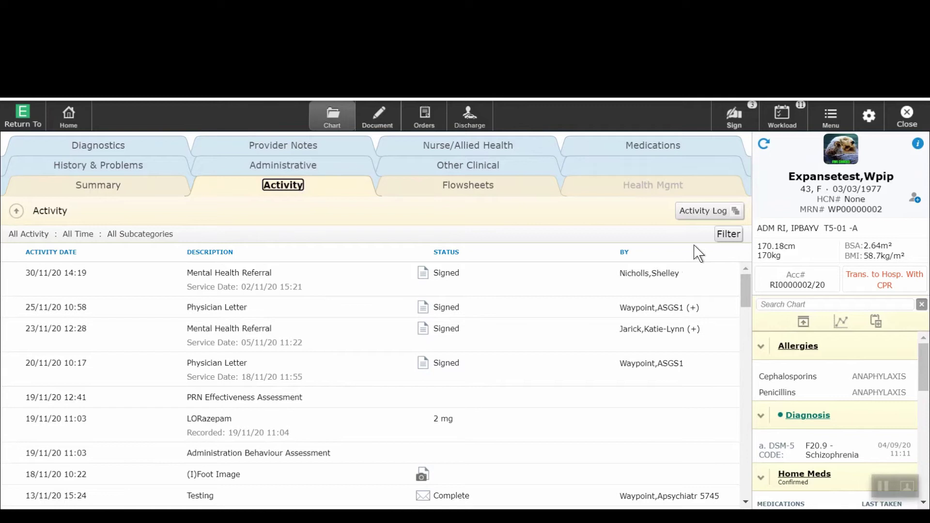
click(718, 219)
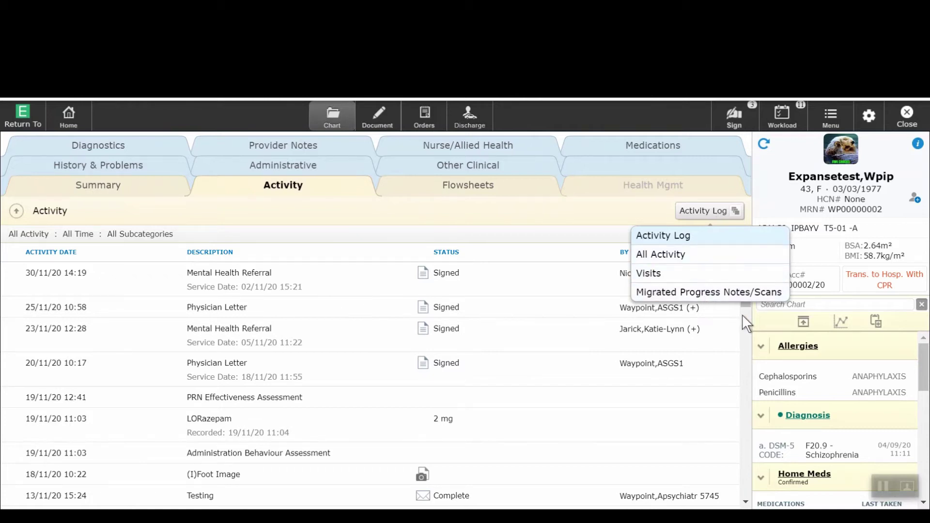
click(620, 210)
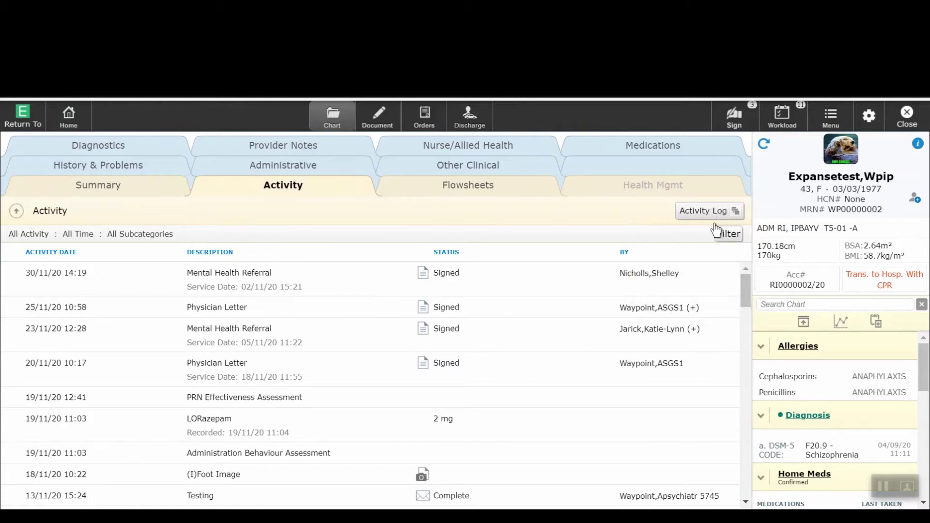
click(733, 239)
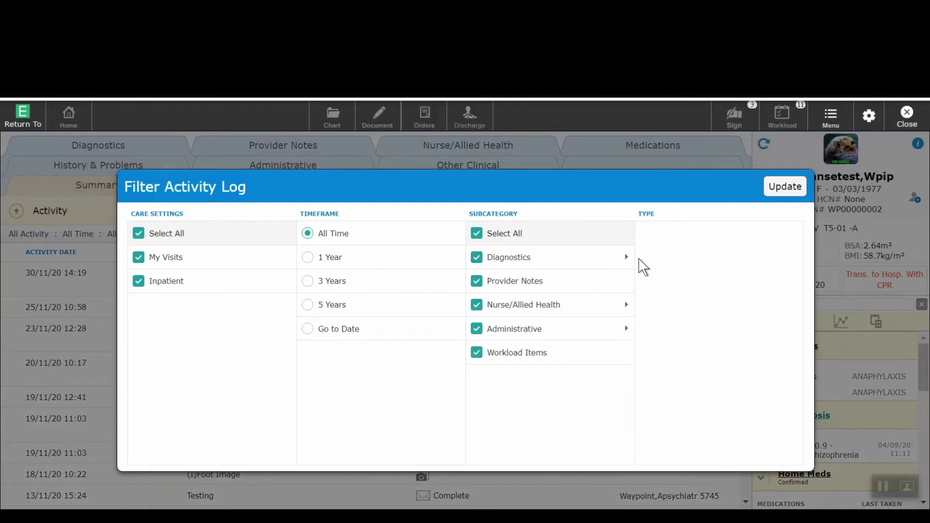
click(778, 189)
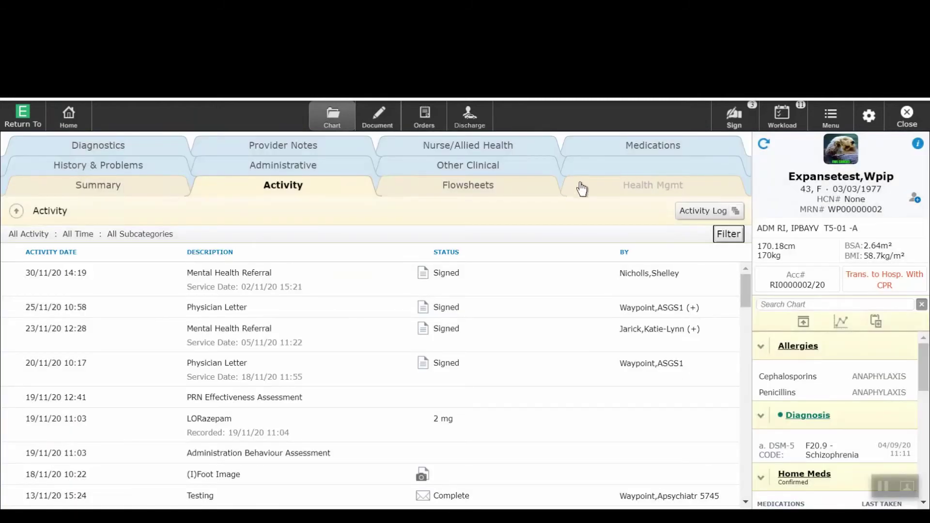
click(464, 188)
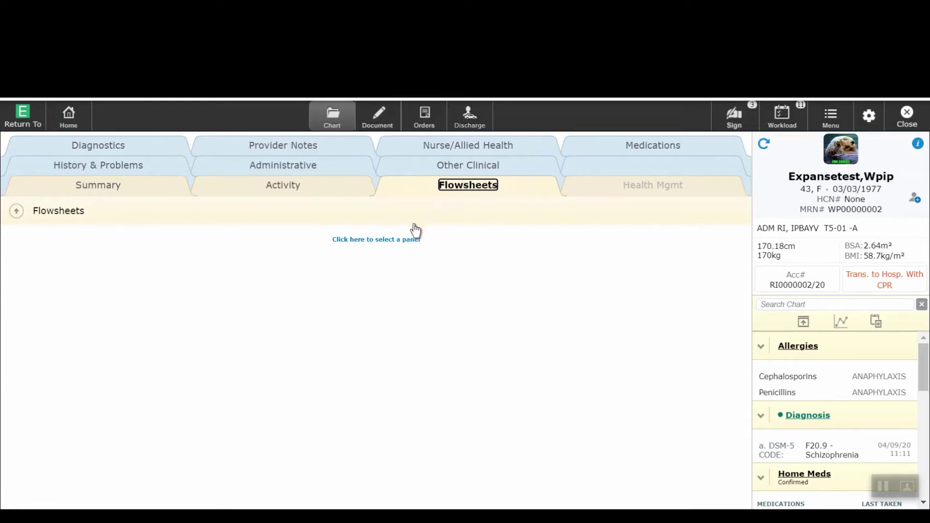
- Search flowsheet panels for 'health', star Health Monitoring as a favourite, and display it
click(375, 239)
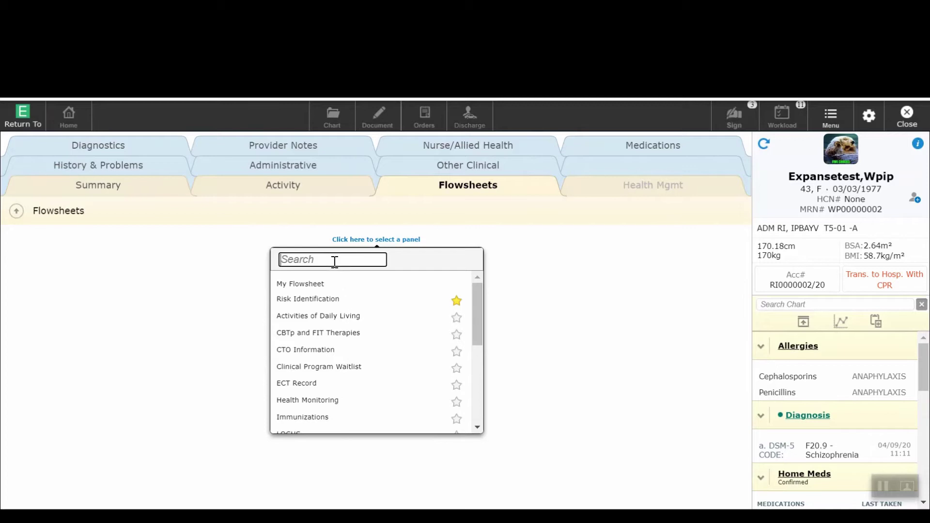
text(health)
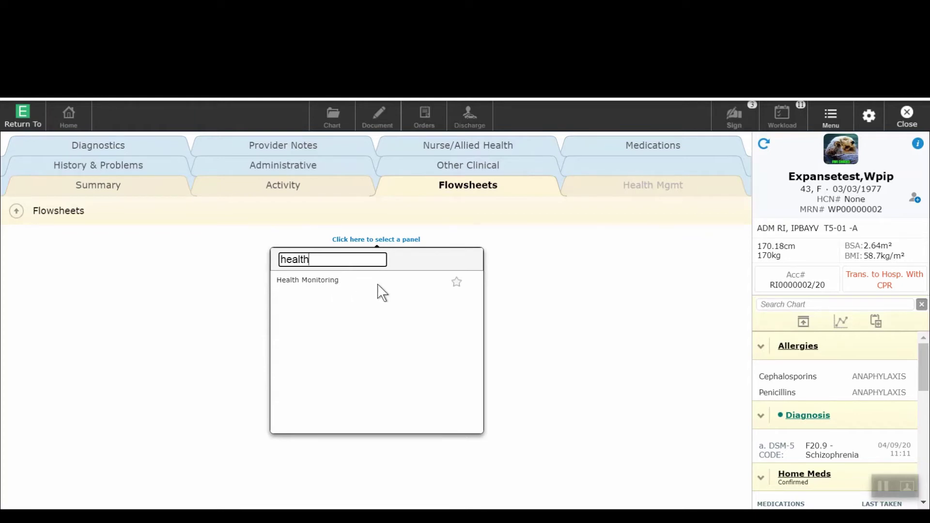
click(456, 284)
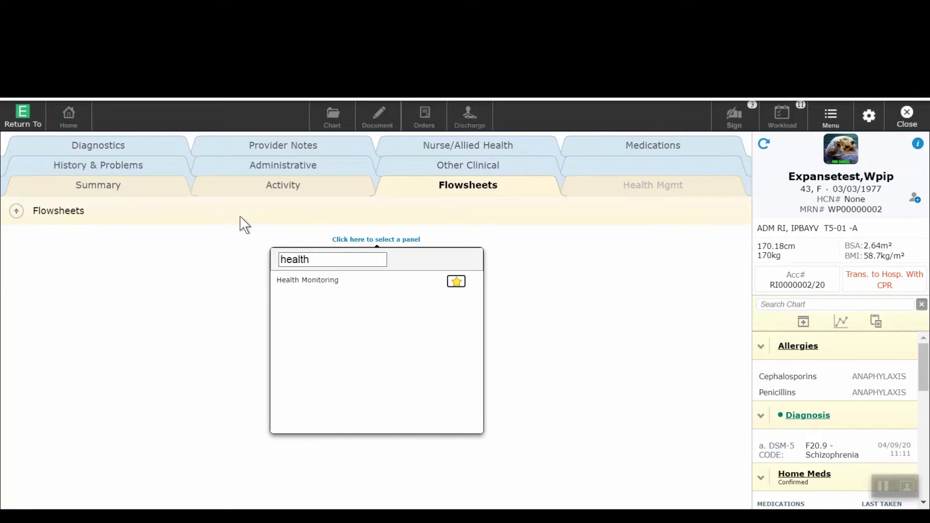
click(310, 281)
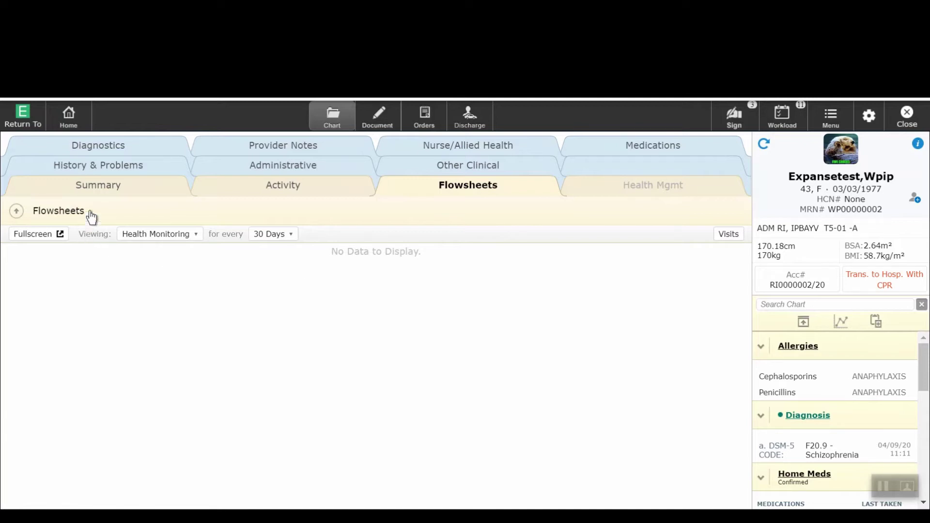
- Open History & Problems and expand Problems into Active, Resolved/Inactive/Ruled-Out and All
click(103, 167)
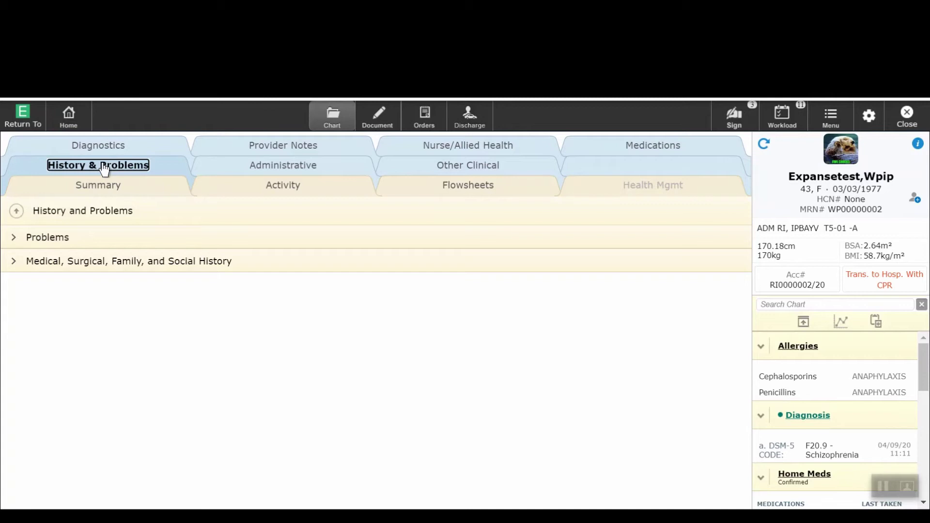
click(14, 238)
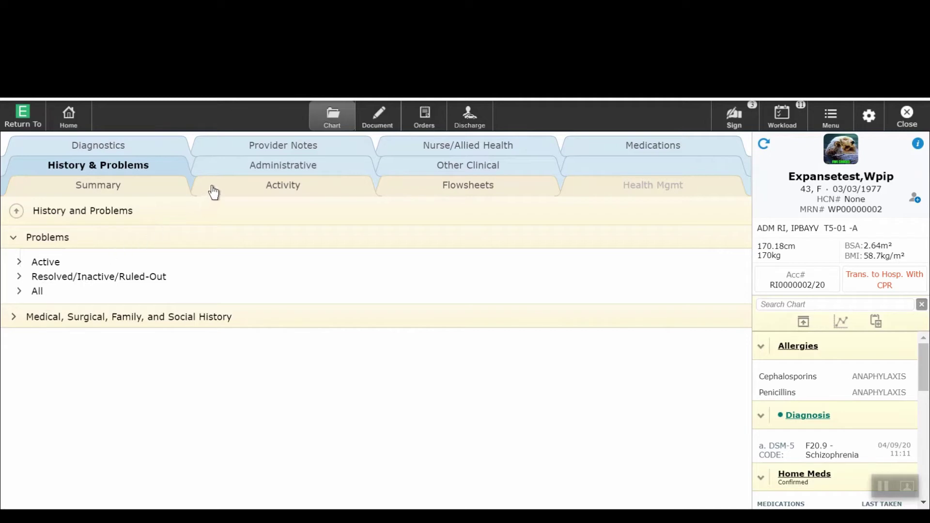
- Open the Administrative tab and collapse Demographics to list Insurance, Legal, Appointments and History
click(270, 169)
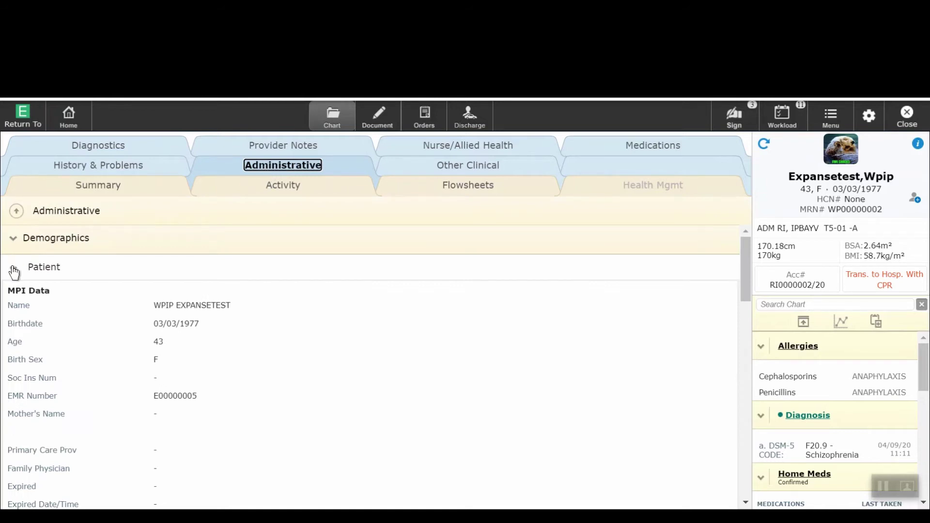
click(14, 239)
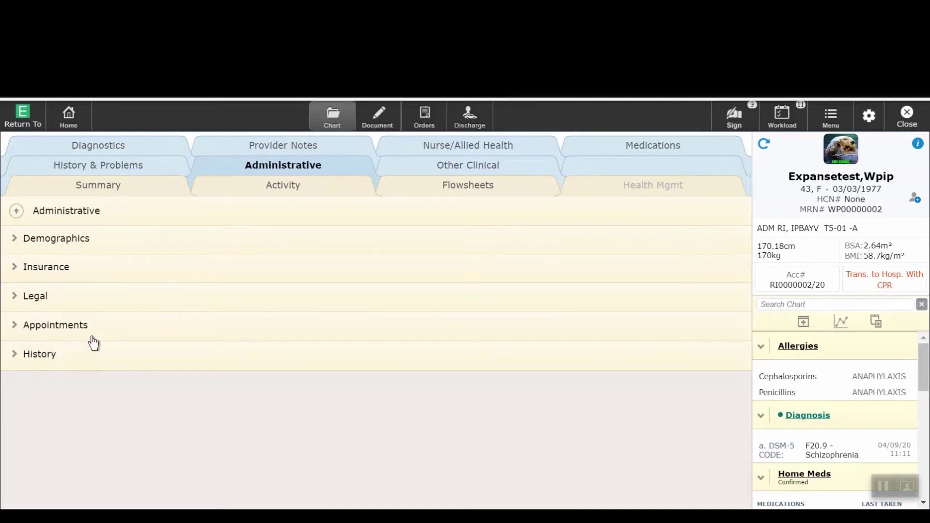
- Open Other Clinical, briefly expand Letters, then expand Order List to show Acute Current and Acute Complete
click(465, 171)
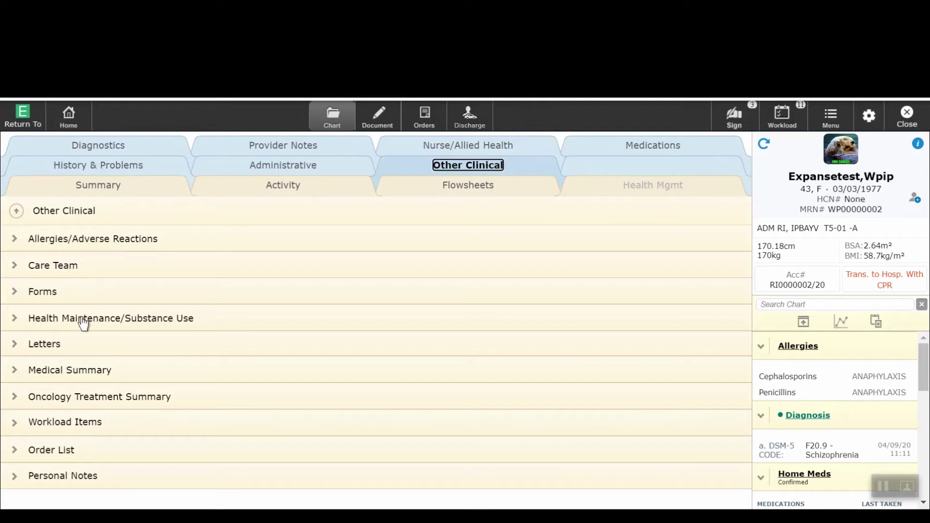
click(14, 346)
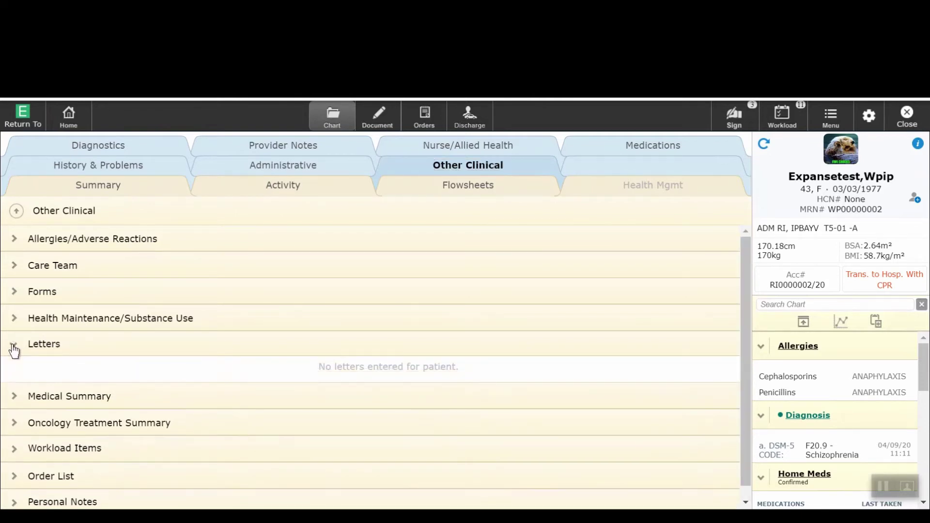
click(14, 345)
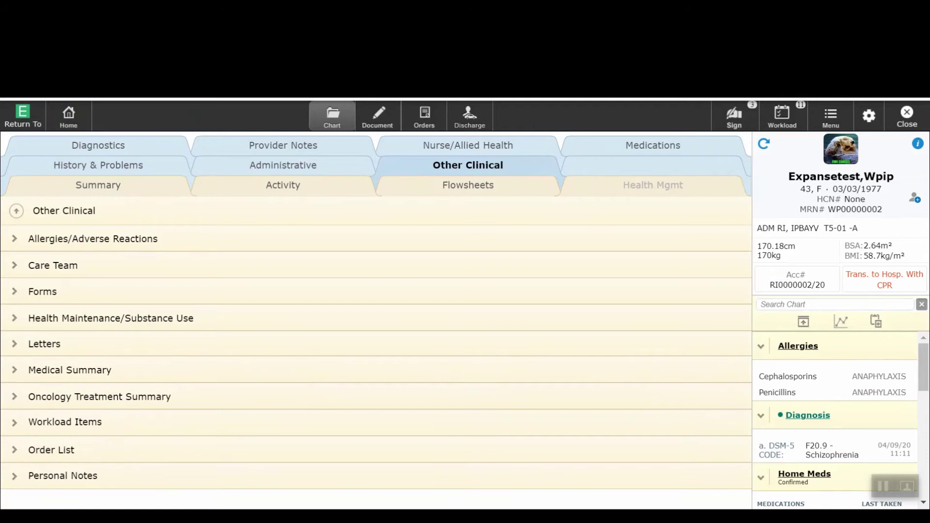
click(16, 451)
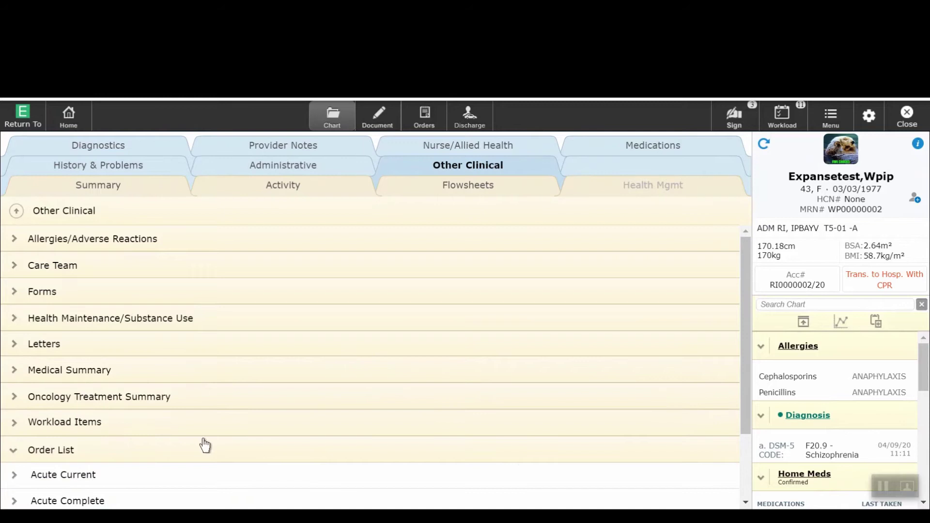
drag(746, 417, 753, 500)
- On Diagnostics, review the log views and reapply the filter with all care settings, time and subcategories
click(118, 149)
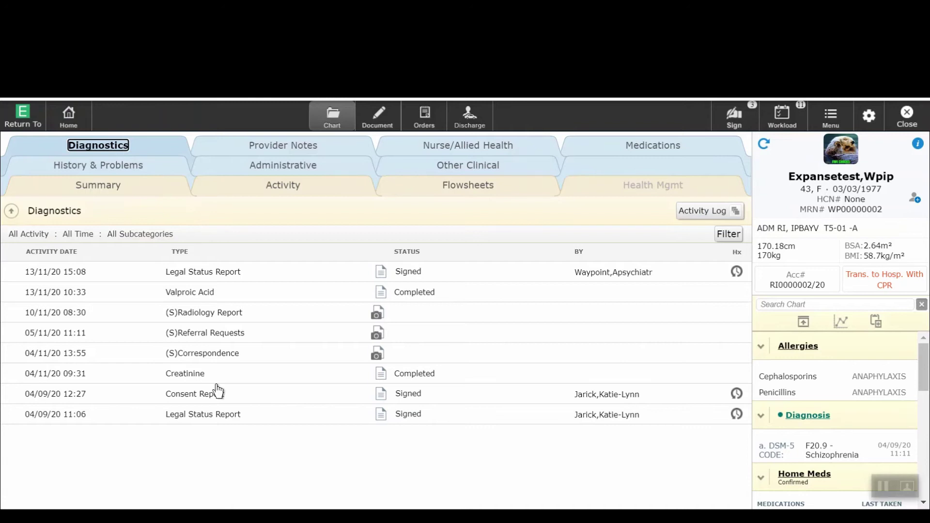
click(695, 217)
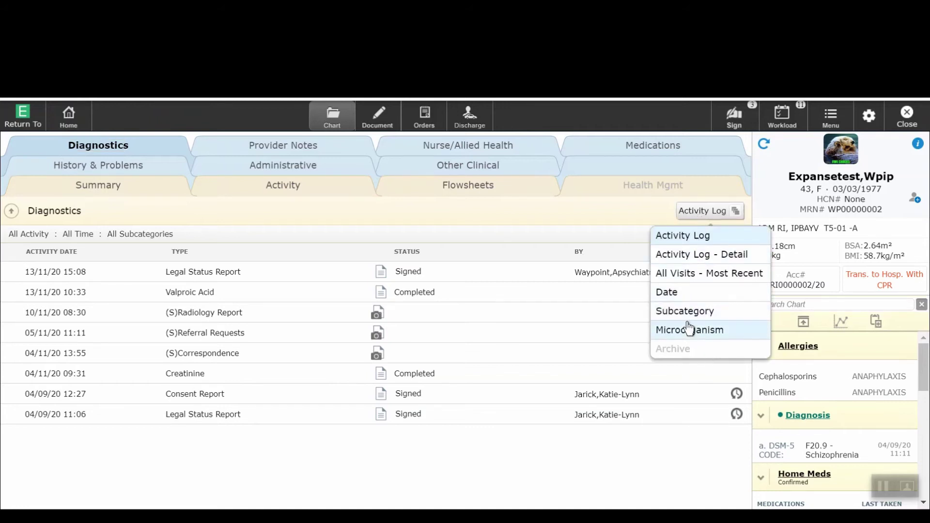
click(643, 214)
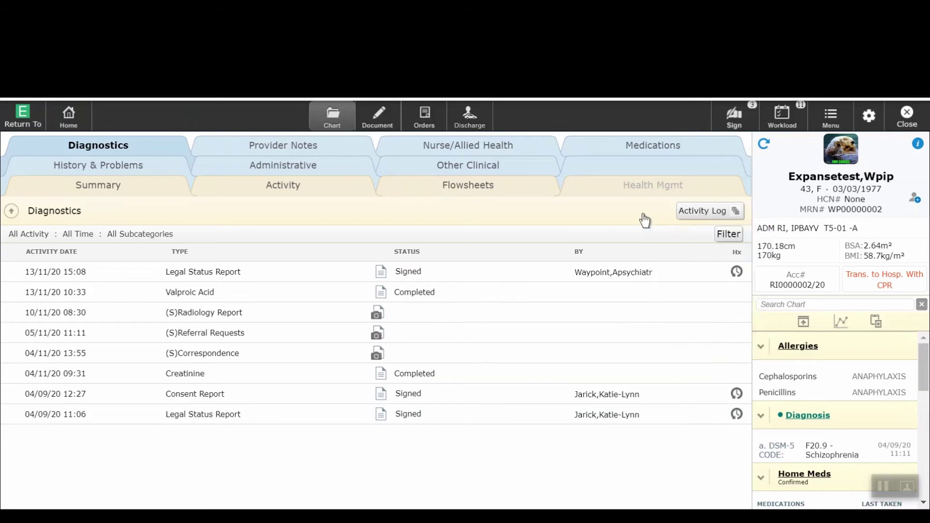
click(728, 234)
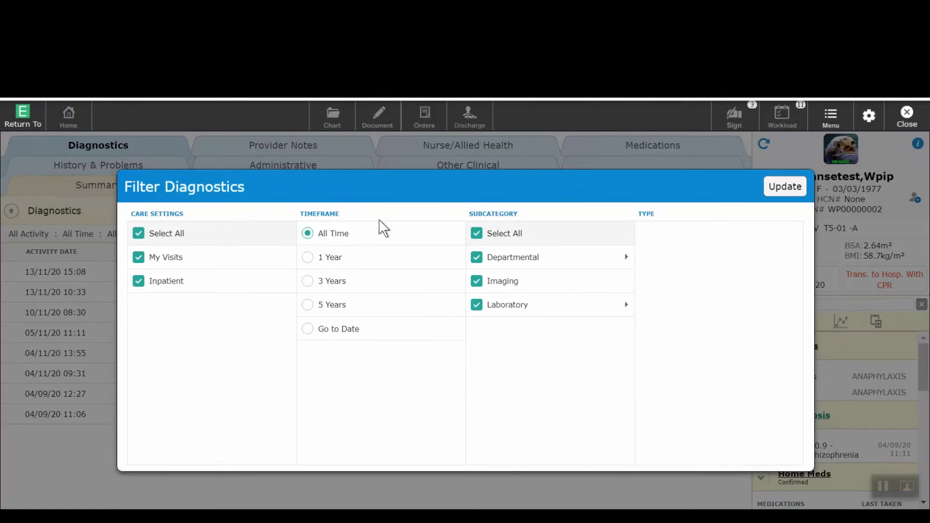
click(771, 190)
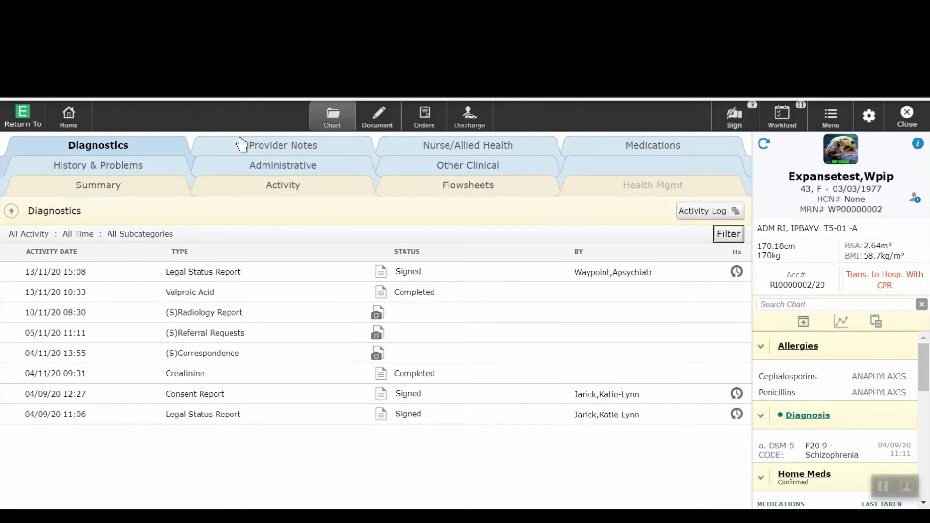
- Open Provider Notes, check its ordering options, and reapply the filter for all time and subcategories
click(261, 151)
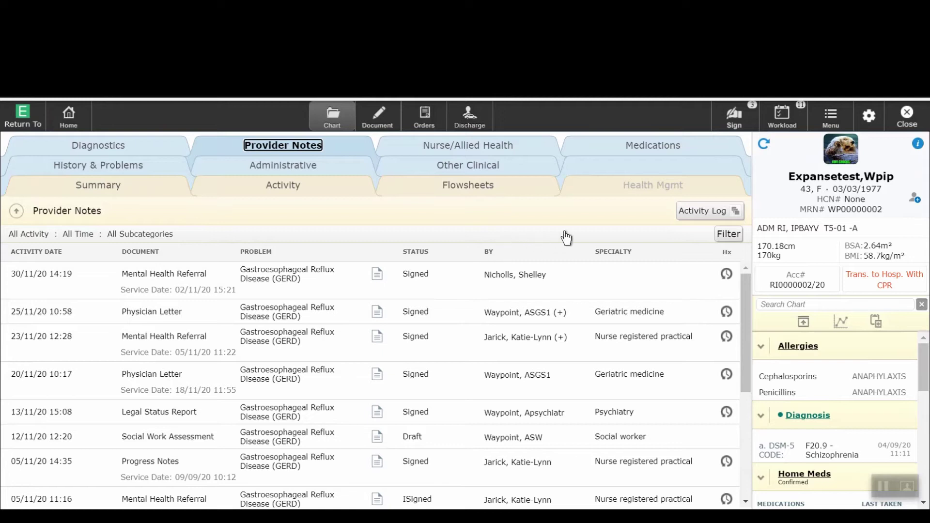
click(698, 213)
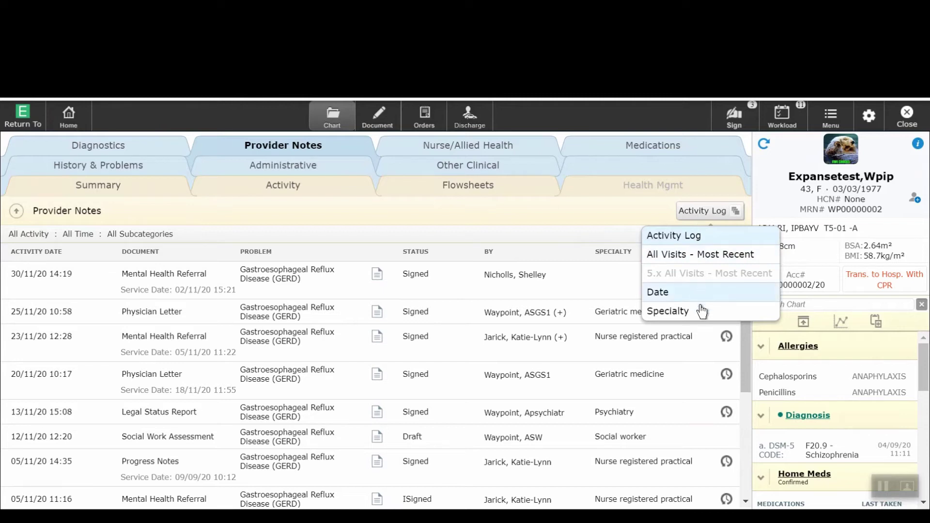
click(745, 361)
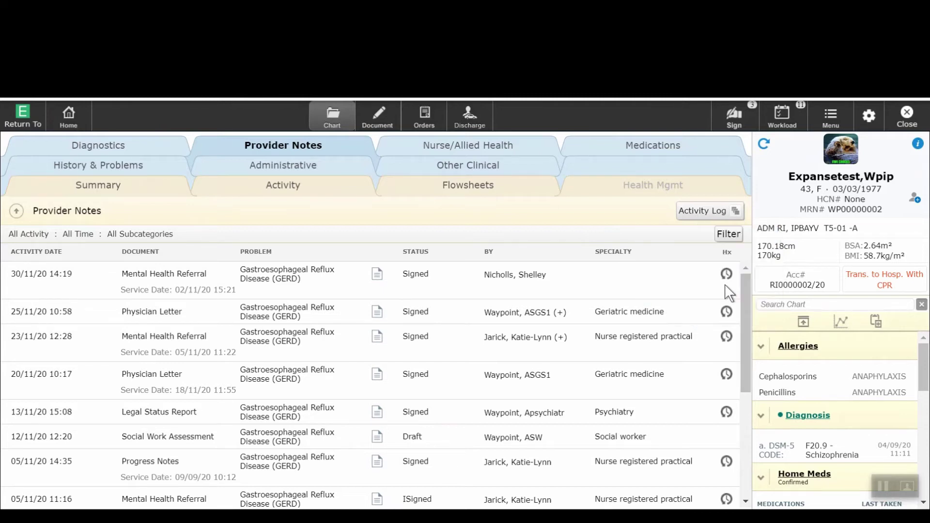
click(727, 233)
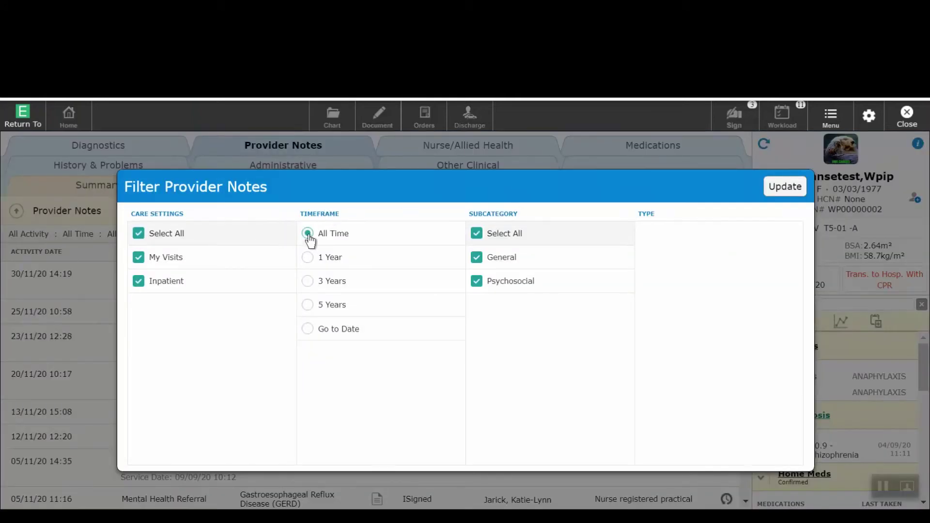
click(784, 186)
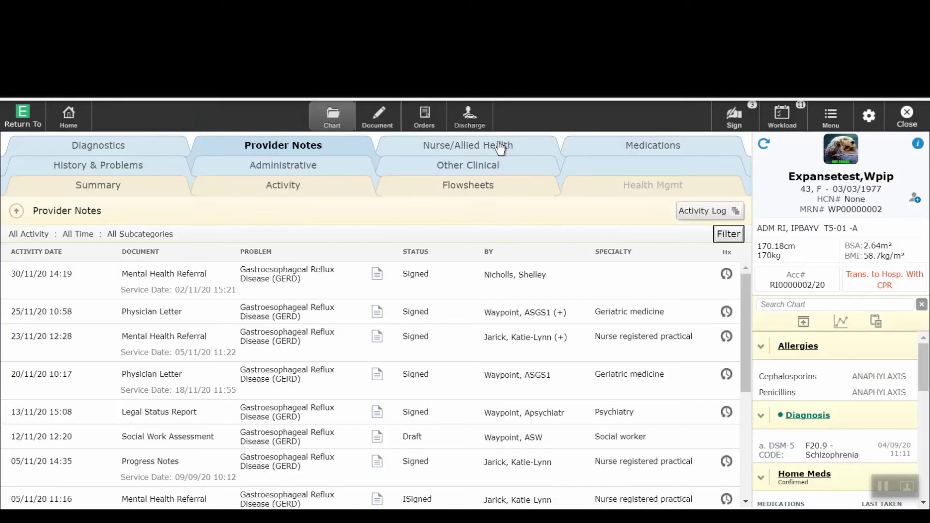
click(499, 148)
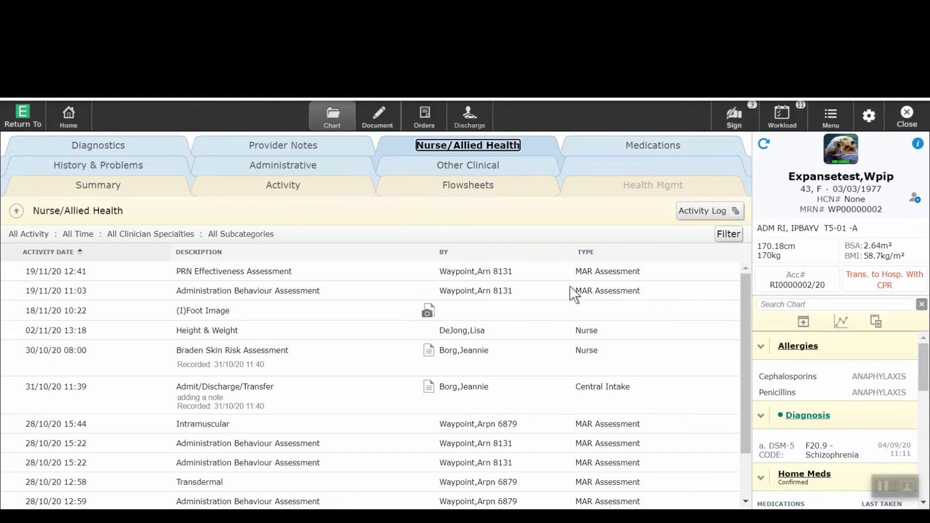
- Check Nurse/Allied Health ordering options and reapply the filter for all time, specialties and subcategories
click(696, 213)
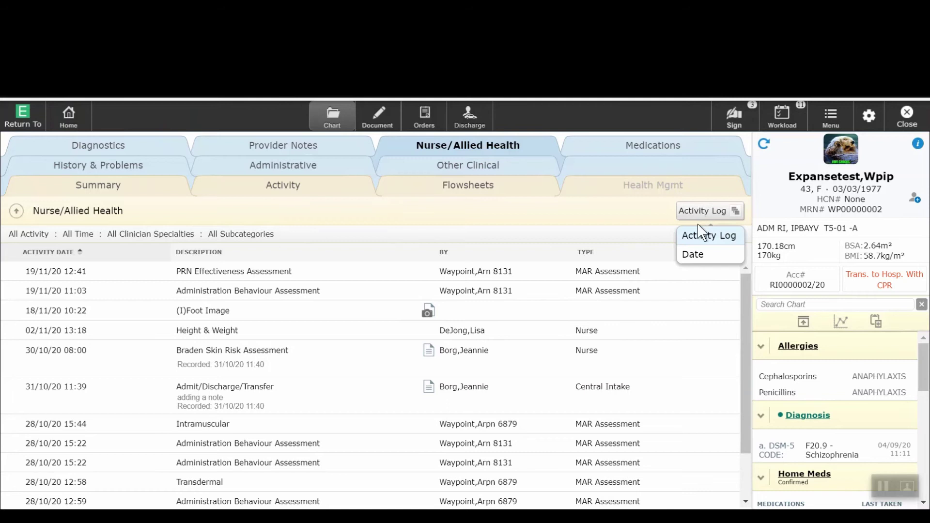
click(710, 283)
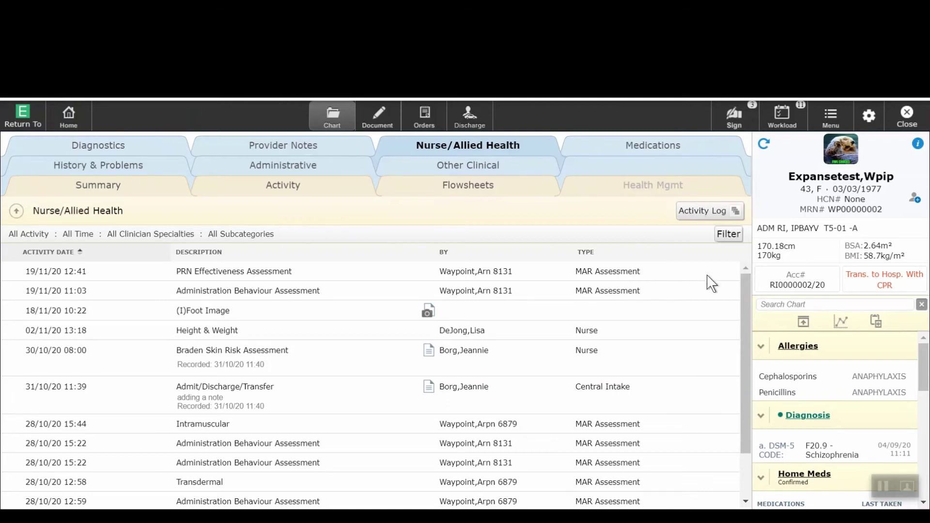
click(729, 235)
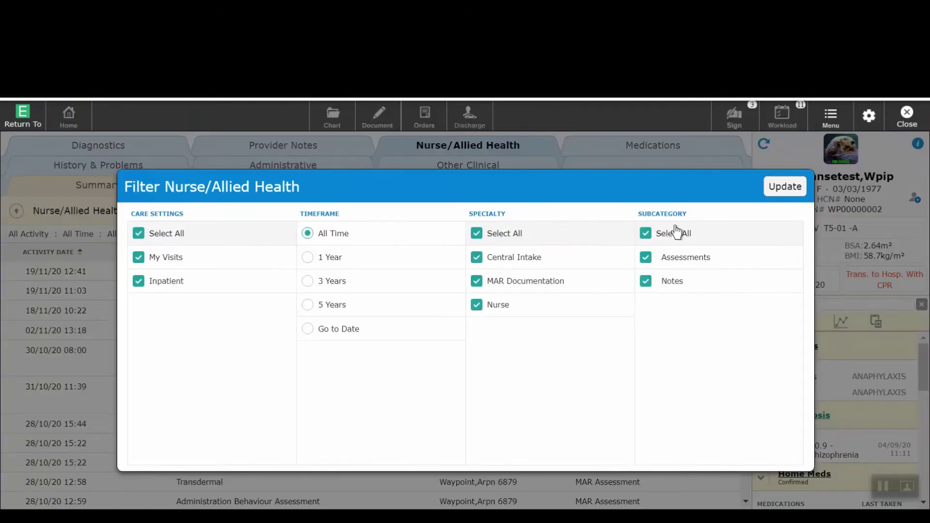
click(793, 195)
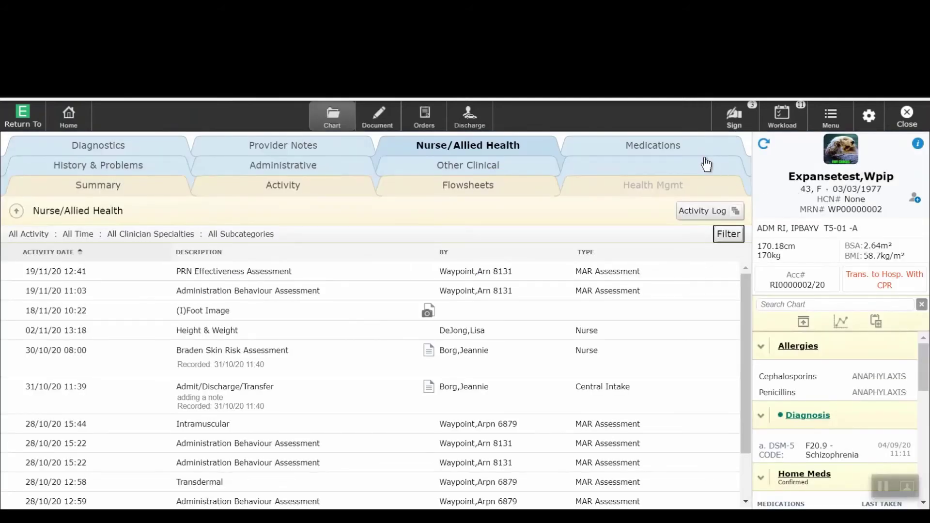
- Open Medications for the current visit, reviewing the view list and Category grouping choices
click(677, 156)
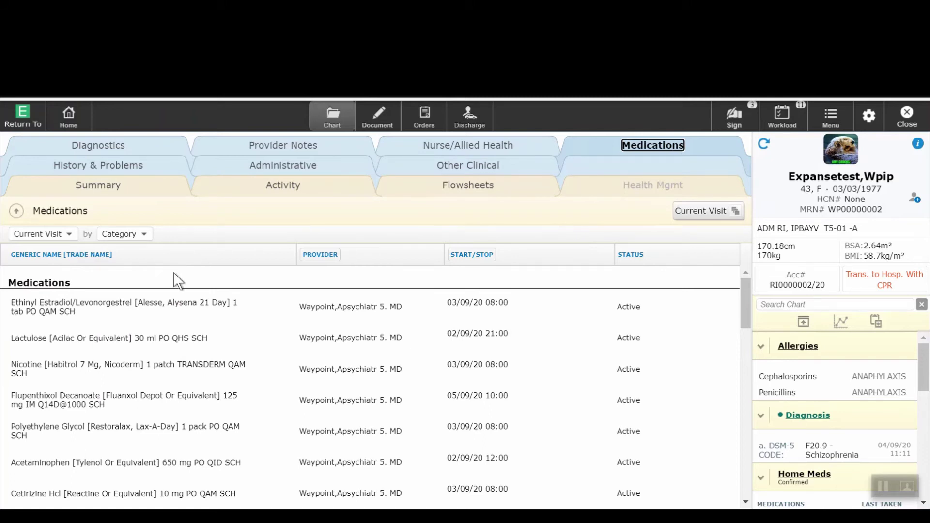
click(70, 233)
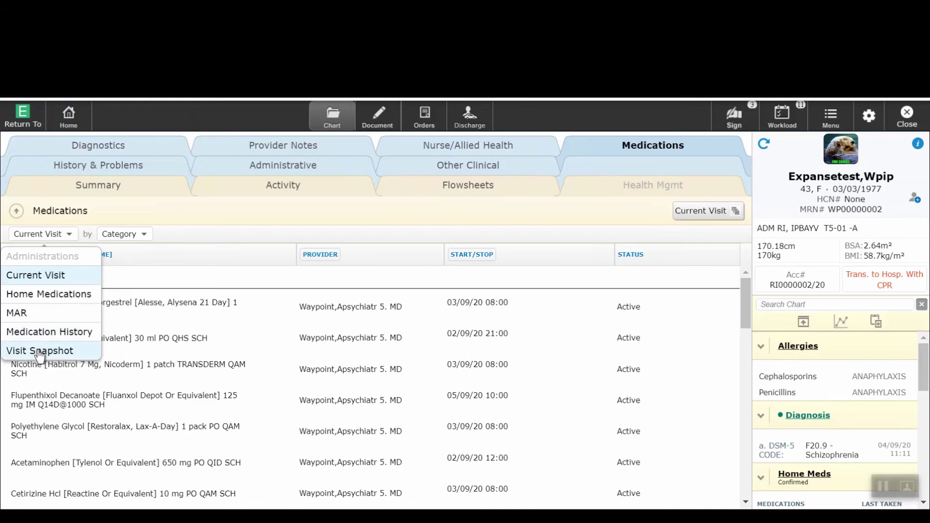
click(143, 235)
click(143, 235)
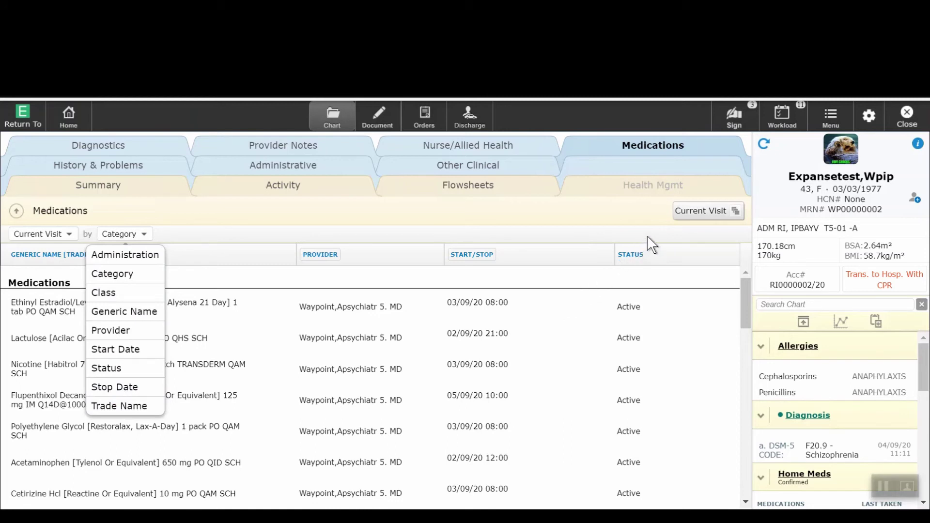
click(693, 217)
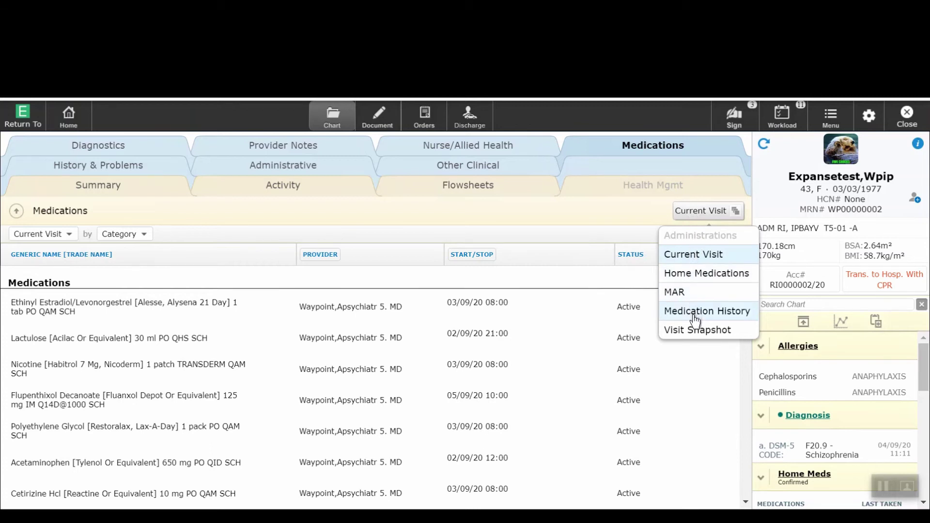
click(744, 371)
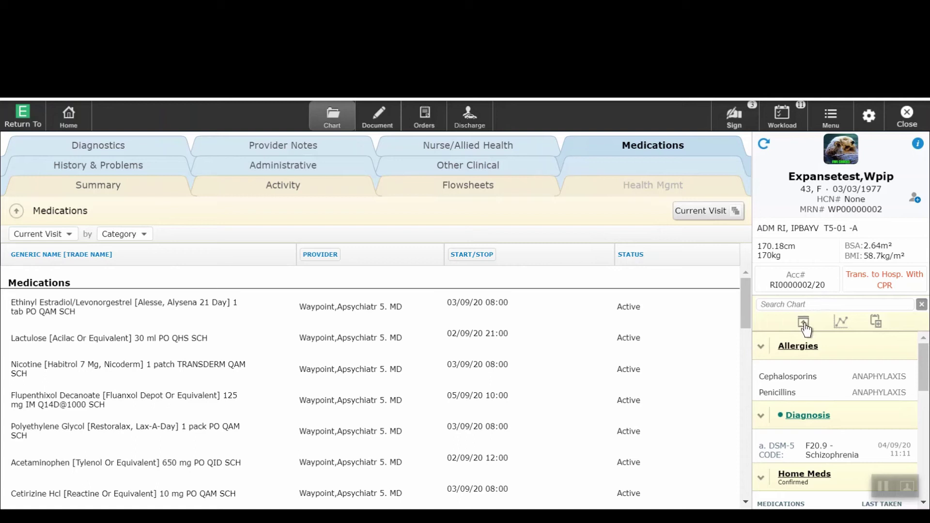
- Collapse the Allergies, Diagnosis and Home Meds sections of the right-hand reference panel at once
click(804, 322)
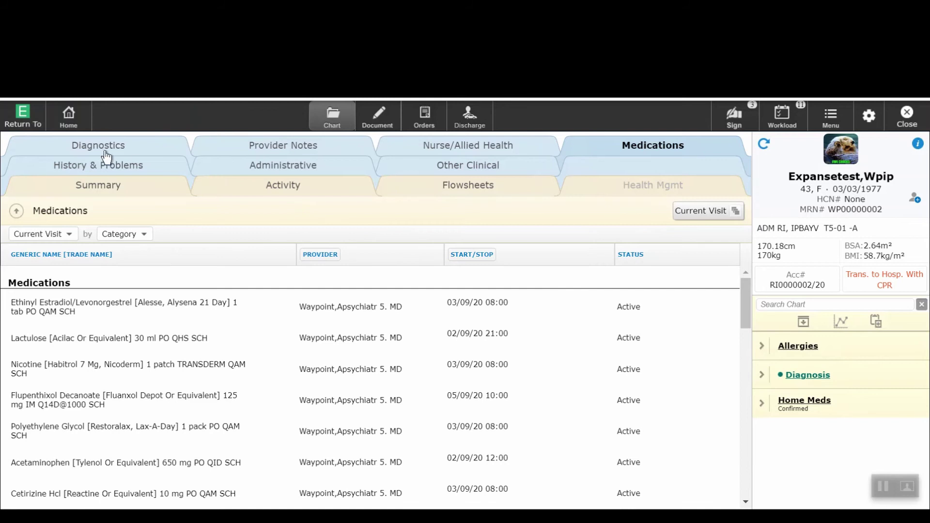
click(20, 127)
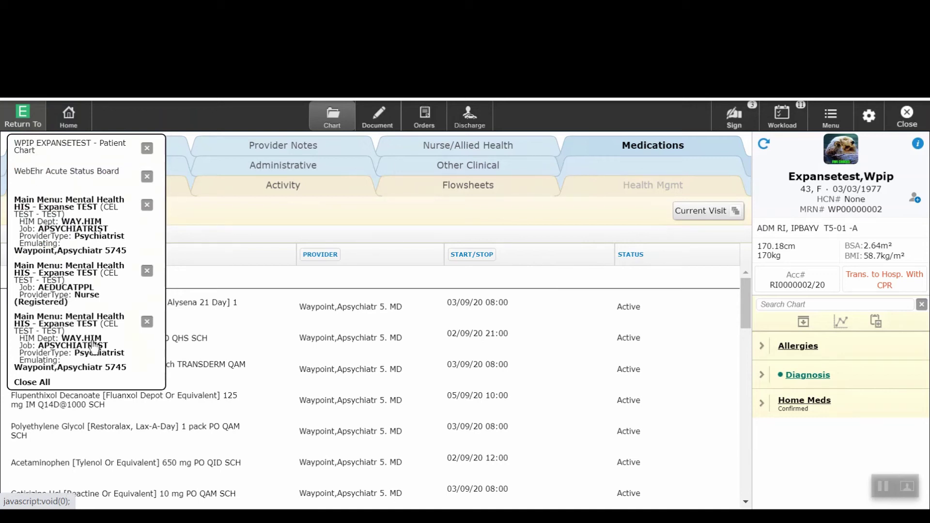
click(147, 271)
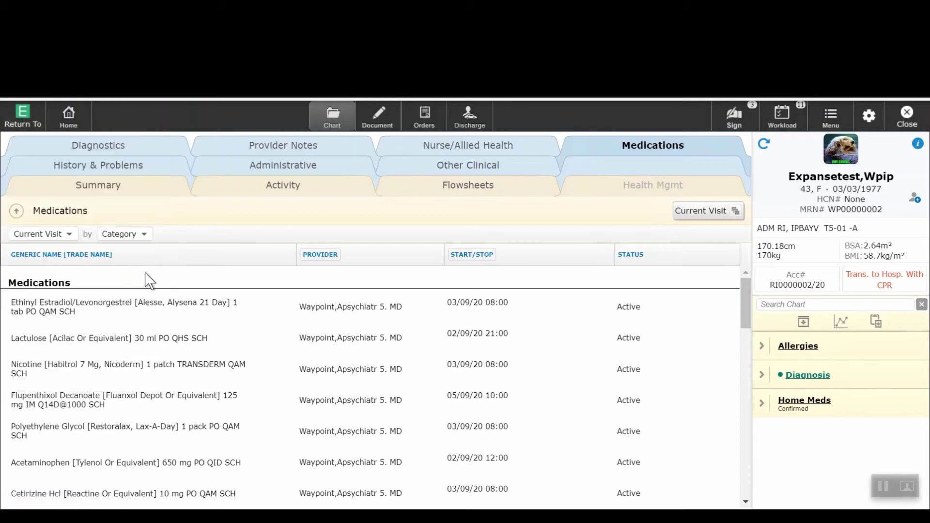
click(73, 125)
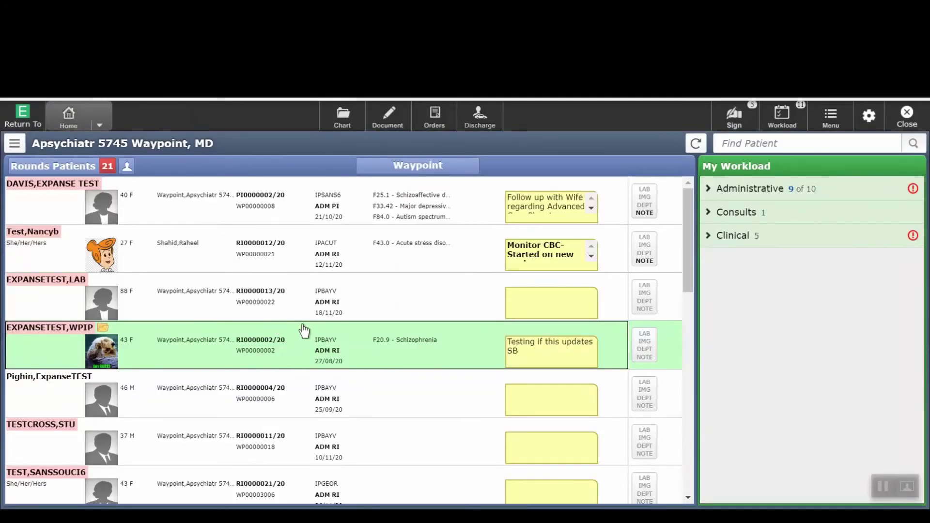
click(344, 123)
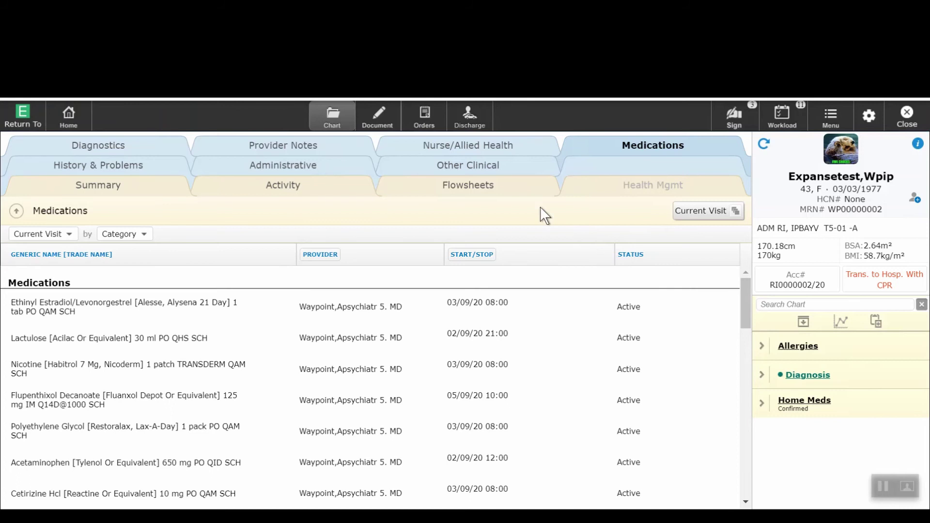
- On Select Document, show ALL patient documents and every new-document template, then search templates for 'clinic'
click(379, 124)
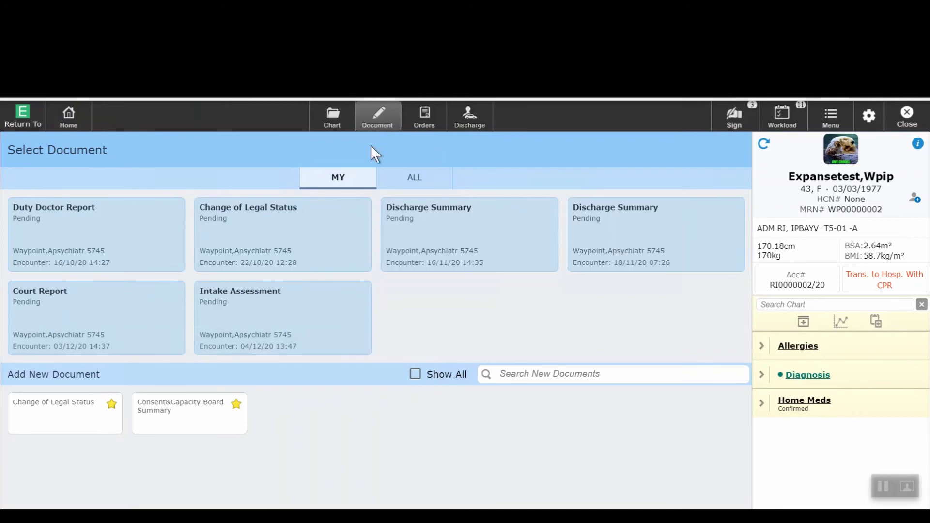
click(416, 179)
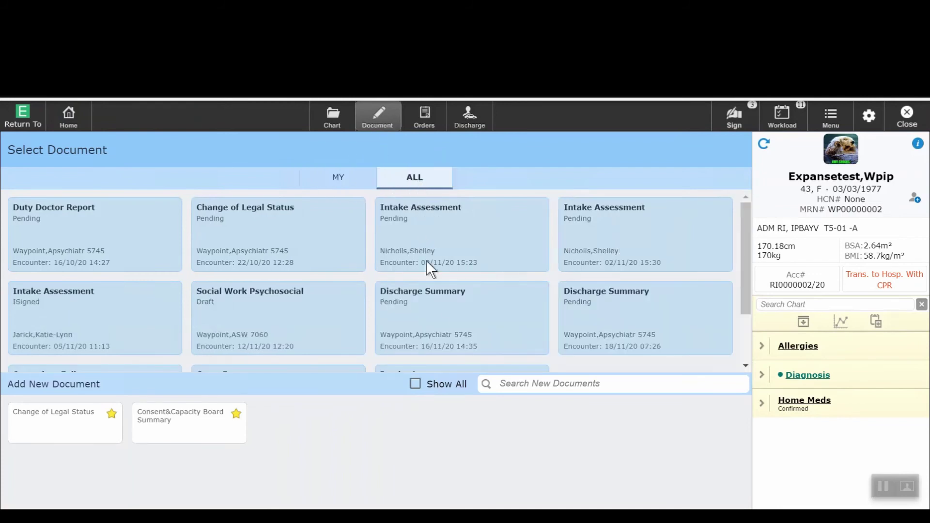
click(418, 386)
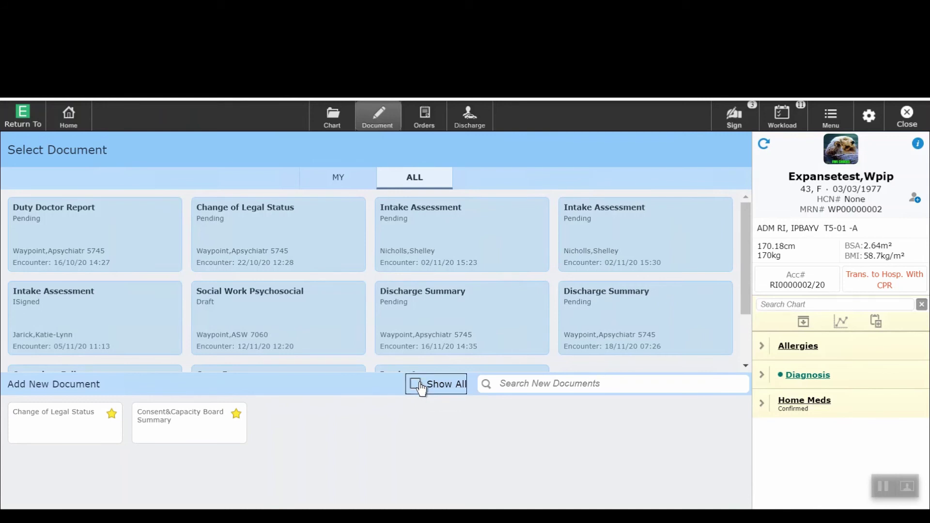
click(532, 386)
text(c)
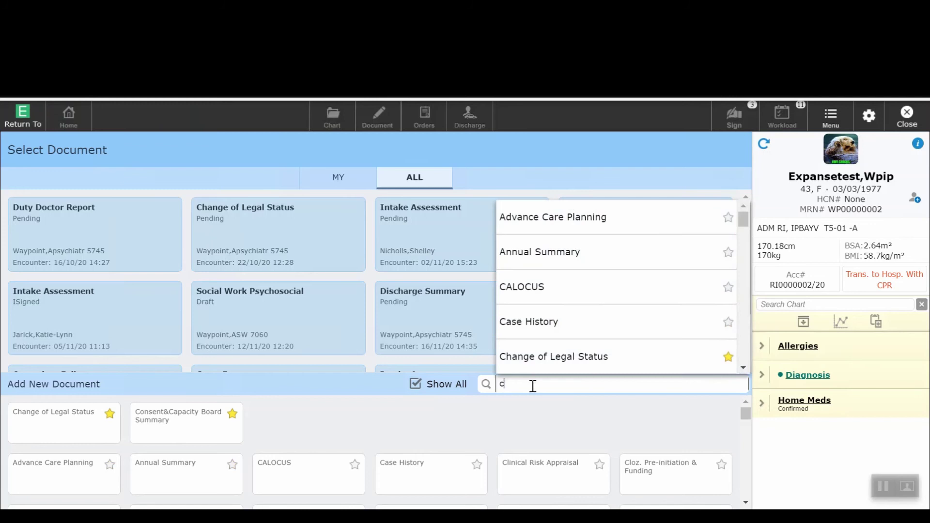
text(linic)
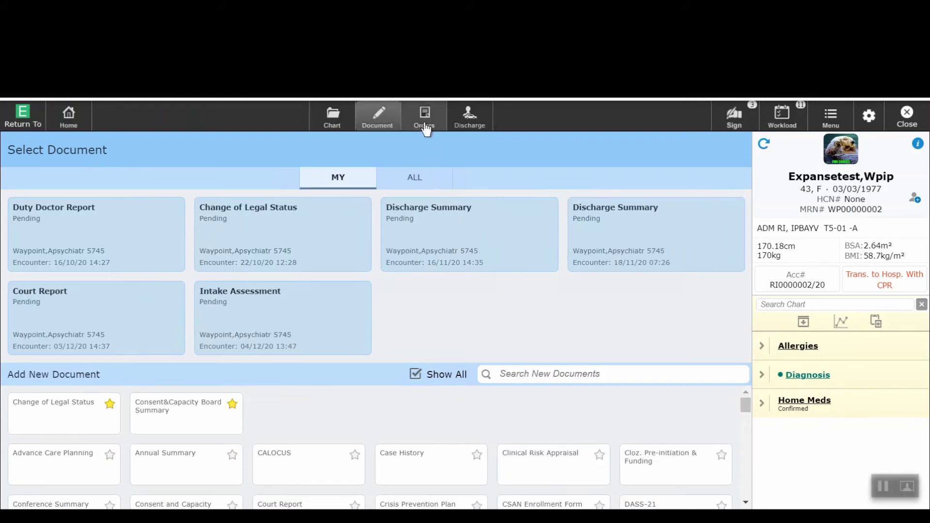
- Show the patient's current Orders, browse the CURRENT and Medications-by lists, then collapse and re-expand all categories
click(425, 125)
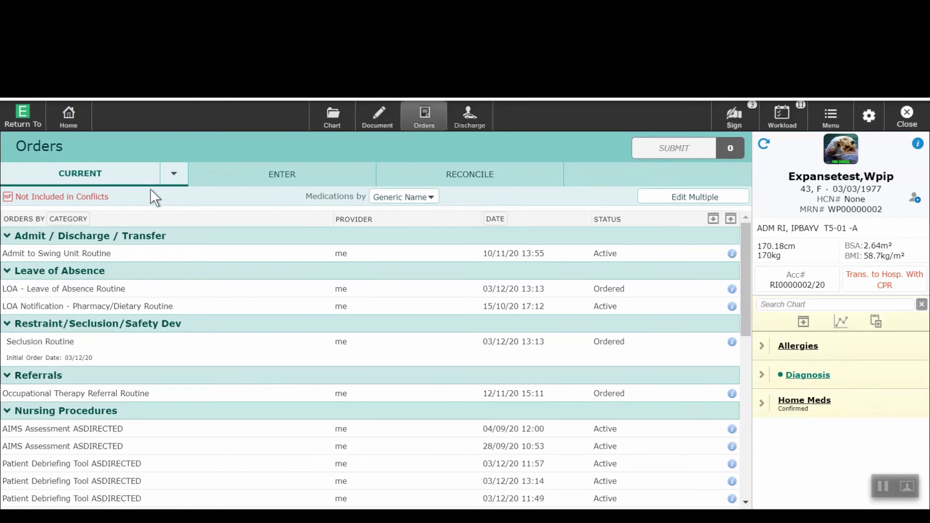
click(173, 176)
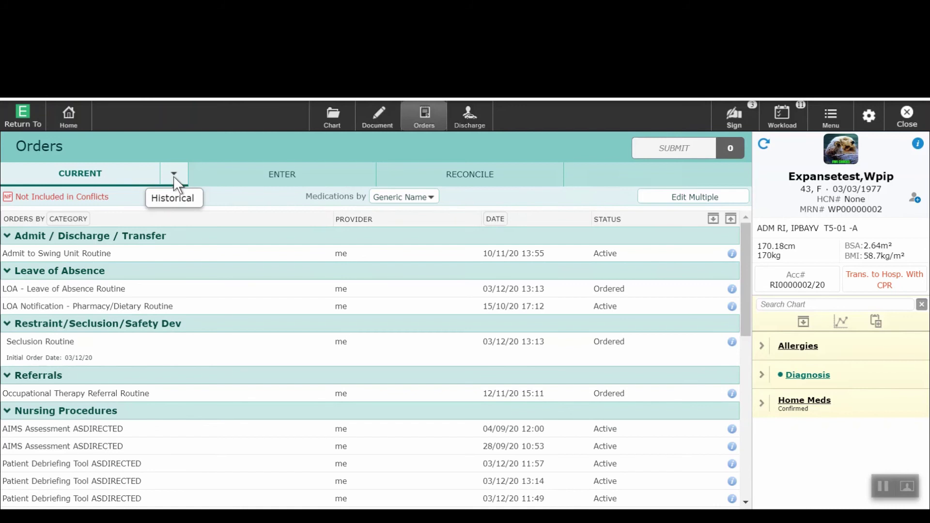
click(174, 181)
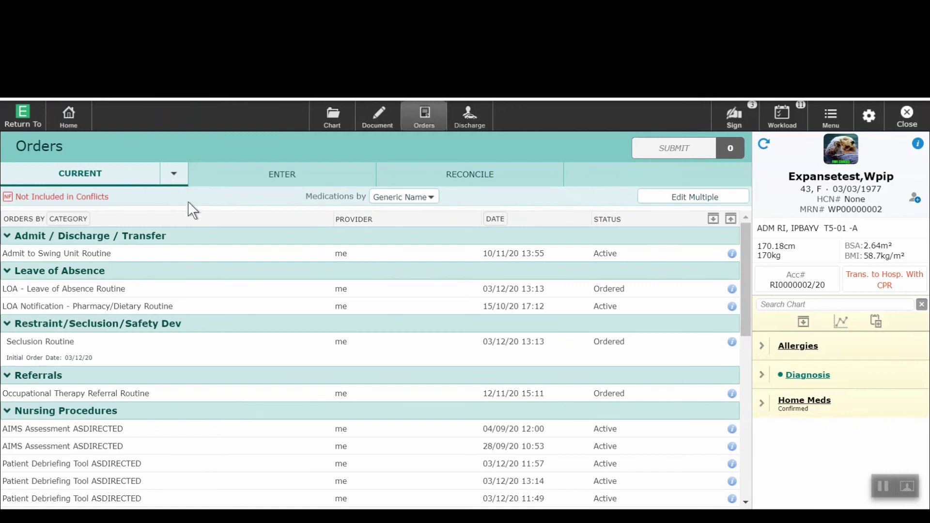
click(428, 197)
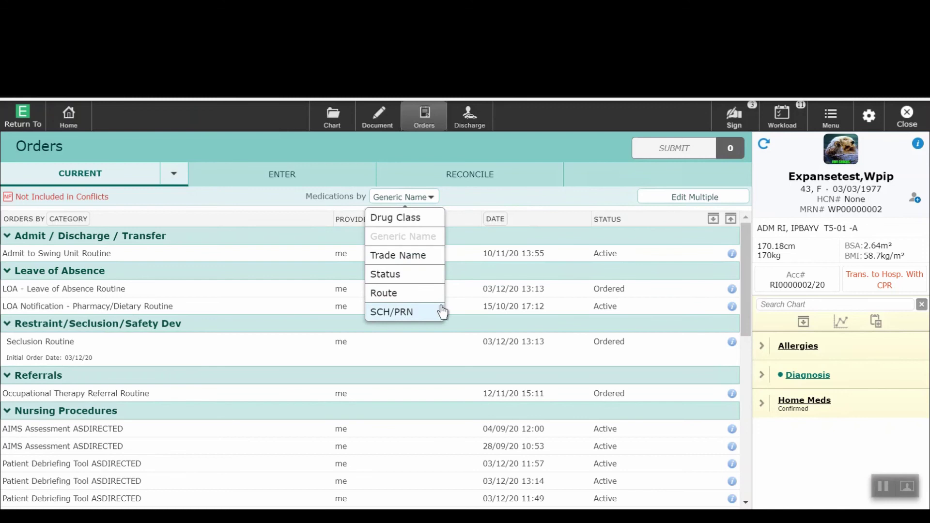
click(733, 219)
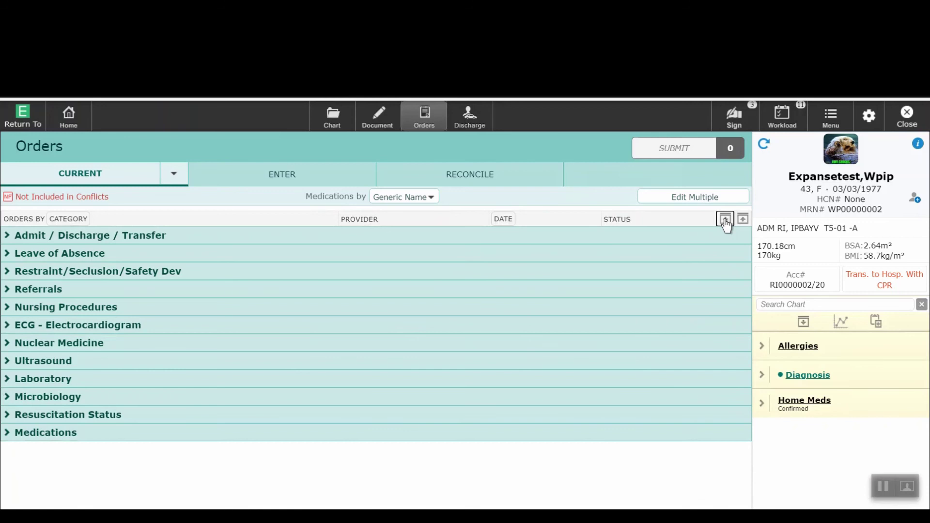
click(725, 220)
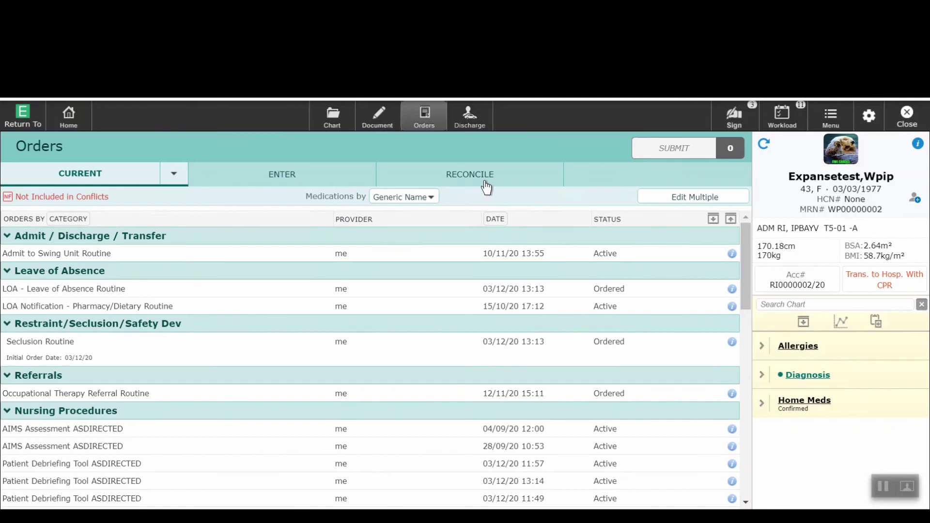
- Bring up the patient's still-empty Discharge Plan screen from the top toolbar
click(474, 127)
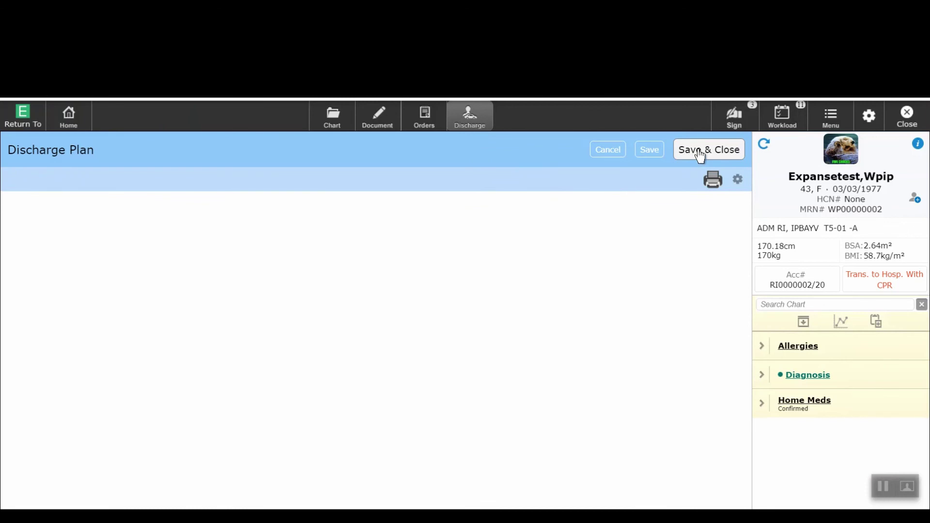
- In the Sign List, unmark Seclusion Monitoring Q1H and Seclusion Routine, view LOA details, then try closing
click(753, 116)
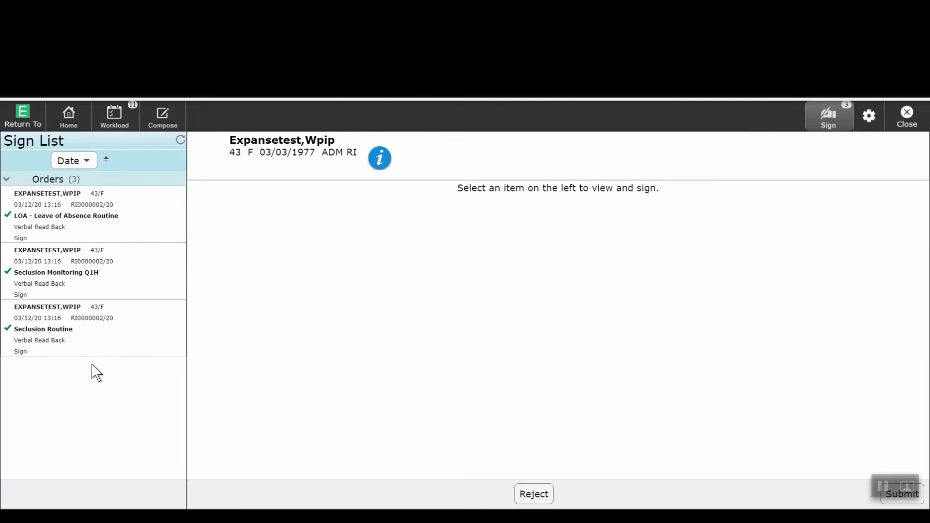
click(11, 273)
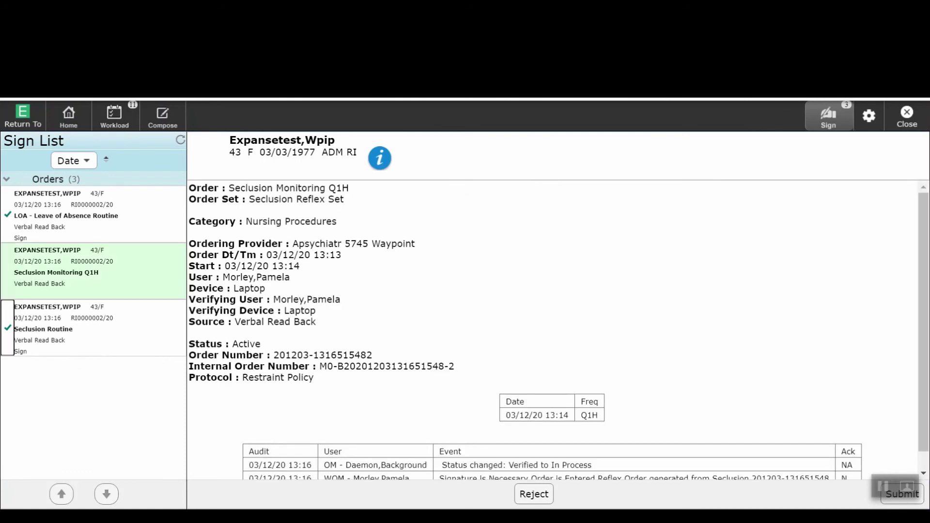
click(12, 320)
click(158, 218)
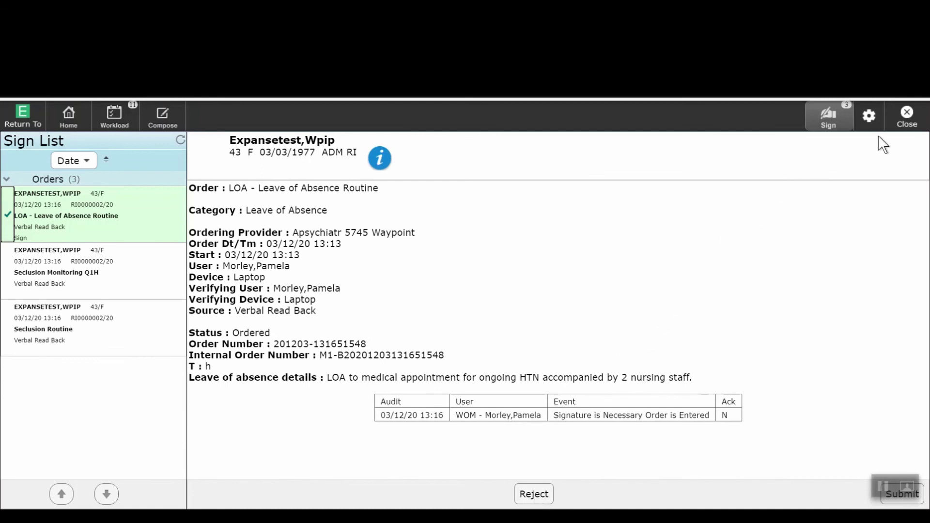
click(907, 121)
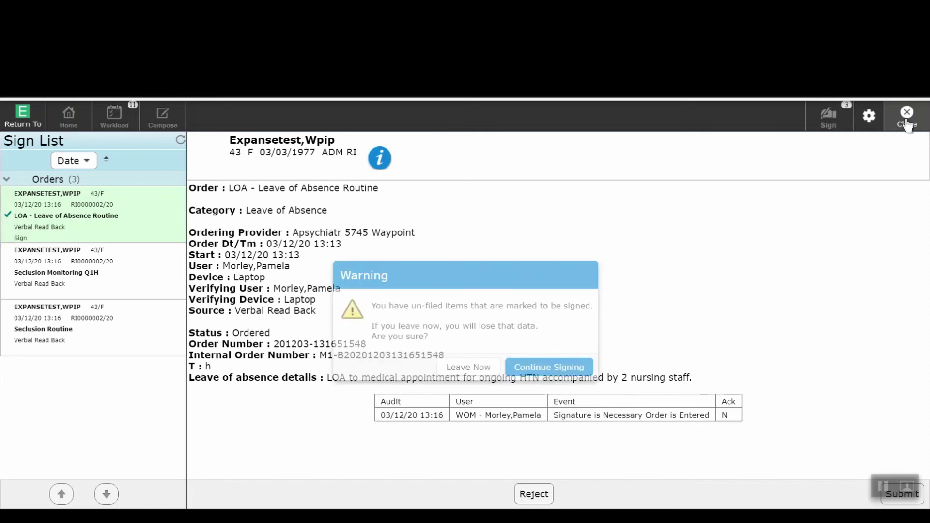
- Leave the Sign List without signing and bring up the Workload of tasks and messages
click(487, 368)
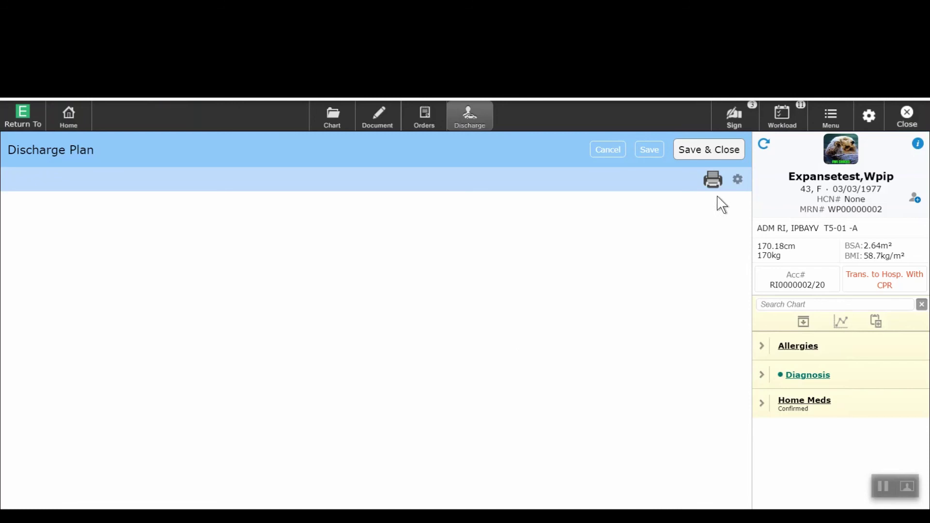
click(793, 125)
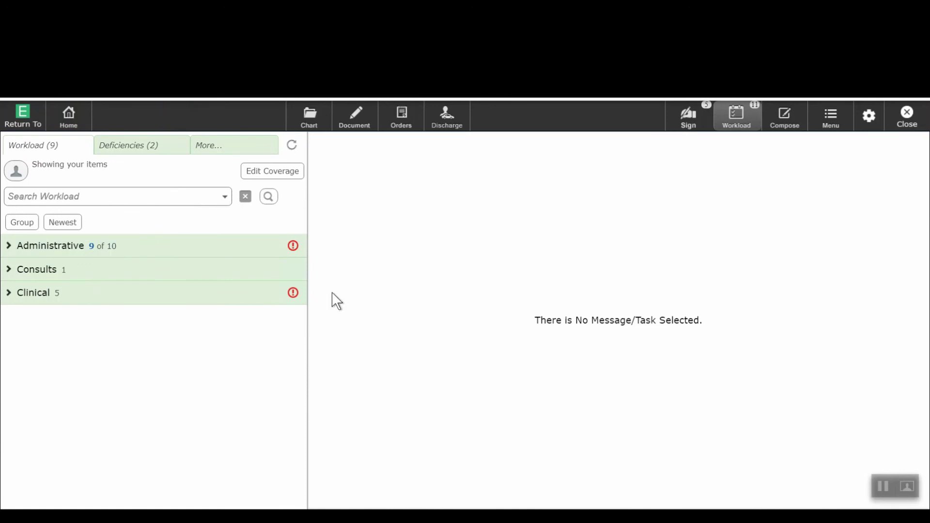
- Close Workload, then view the chart's Menu options and the gear's general options like Report an Issue
click(904, 120)
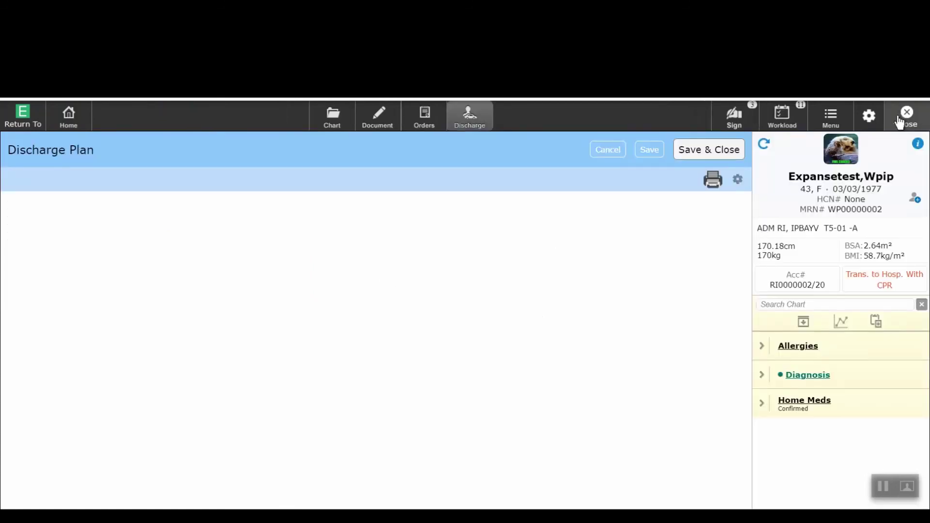
click(832, 123)
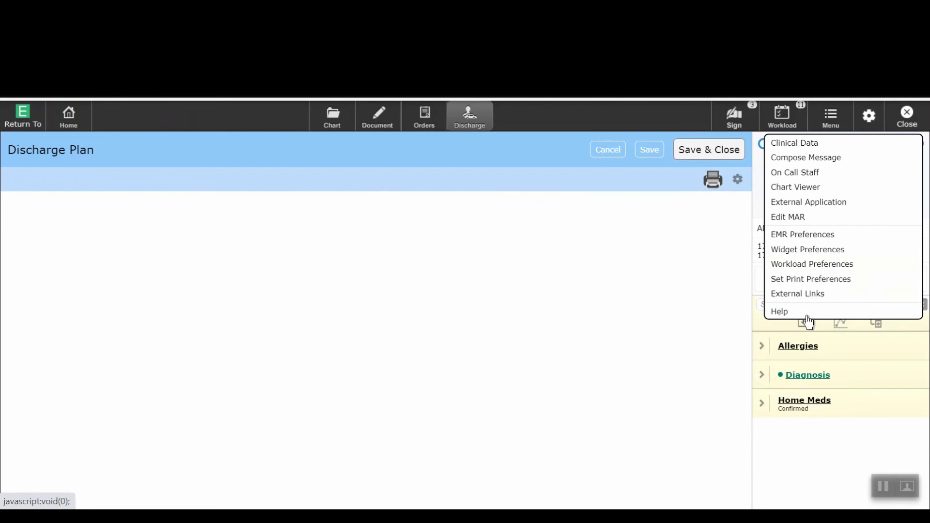
click(873, 124)
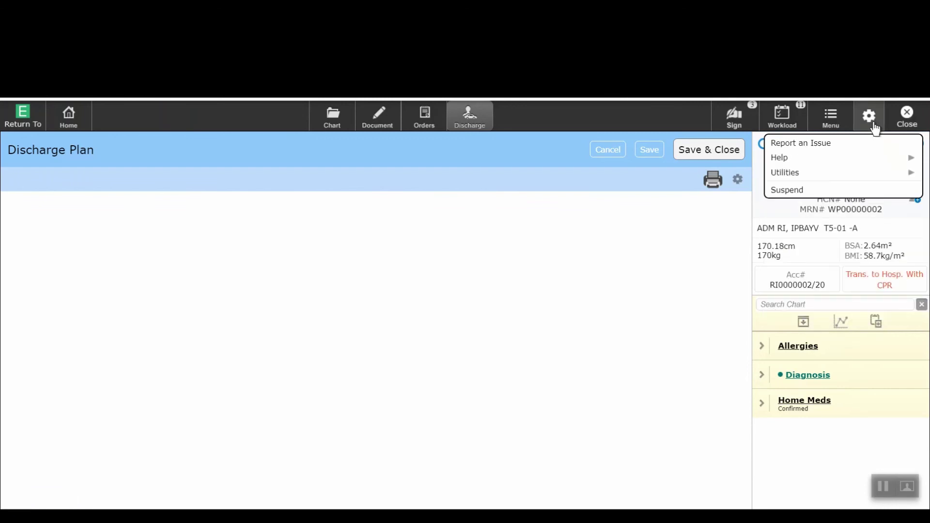